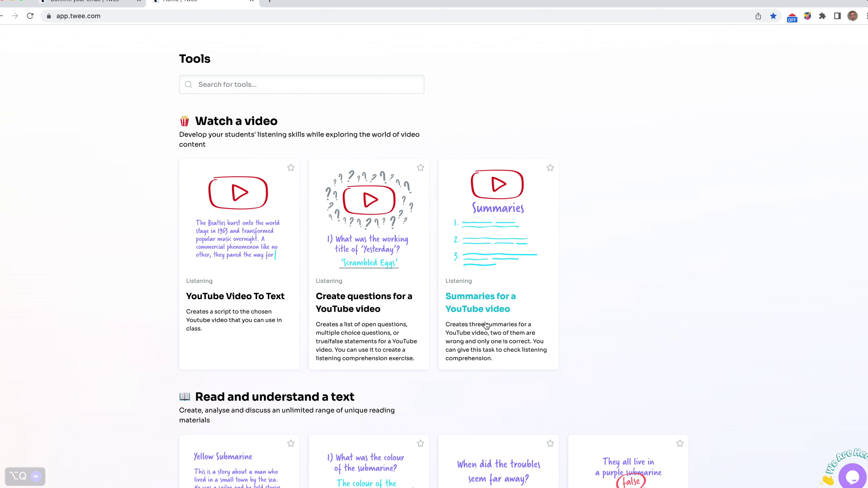
Step: Look over the available teaching tools and open YouTube Video To Text
scroll(297, 261, down, 7)
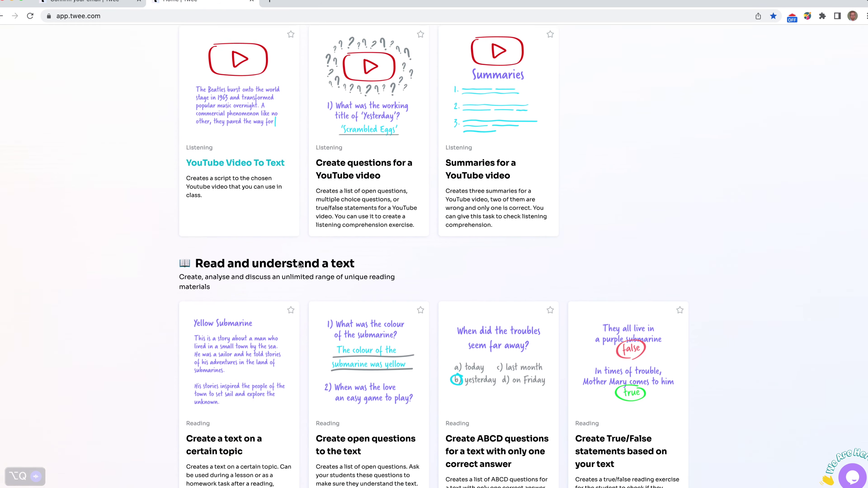
scroll(300, 268, down, 2)
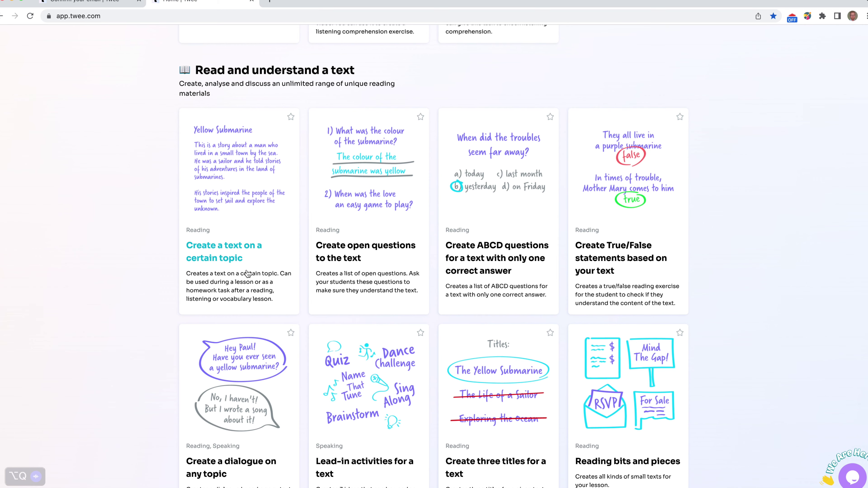
scroll(246, 273, down, 3)
scroll(247, 273, down, 10)
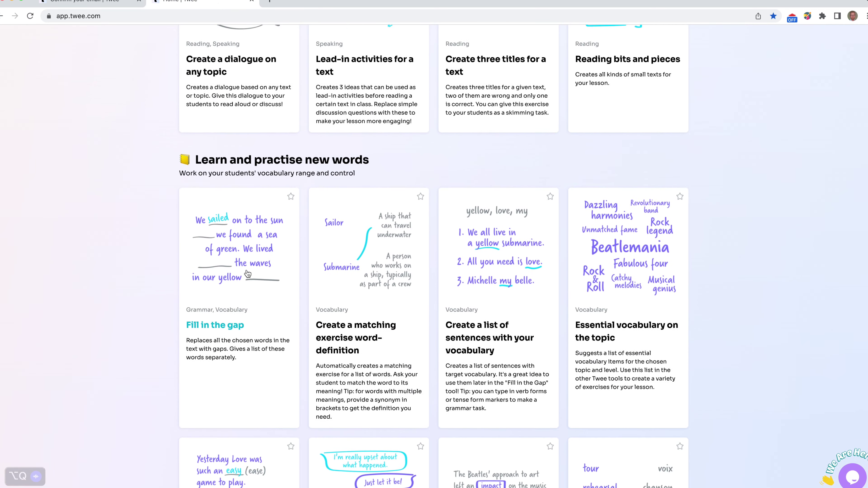
scroll(247, 274, up, 8)
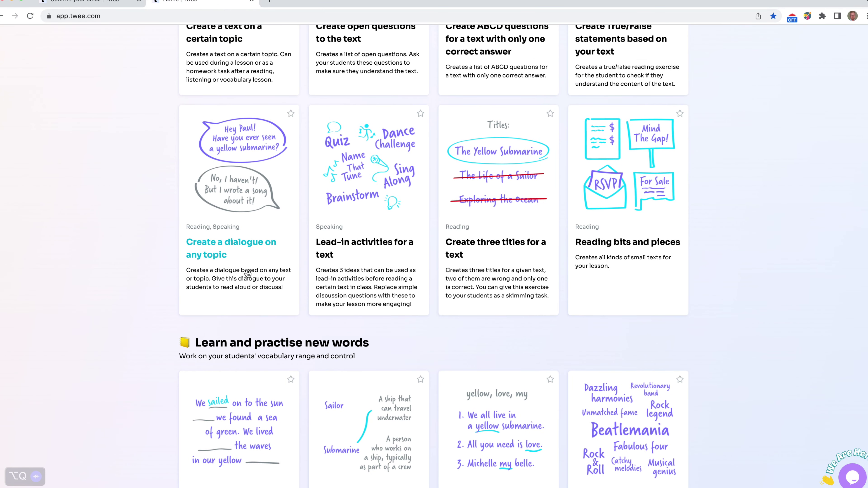
scroll(279, 265, up, 13)
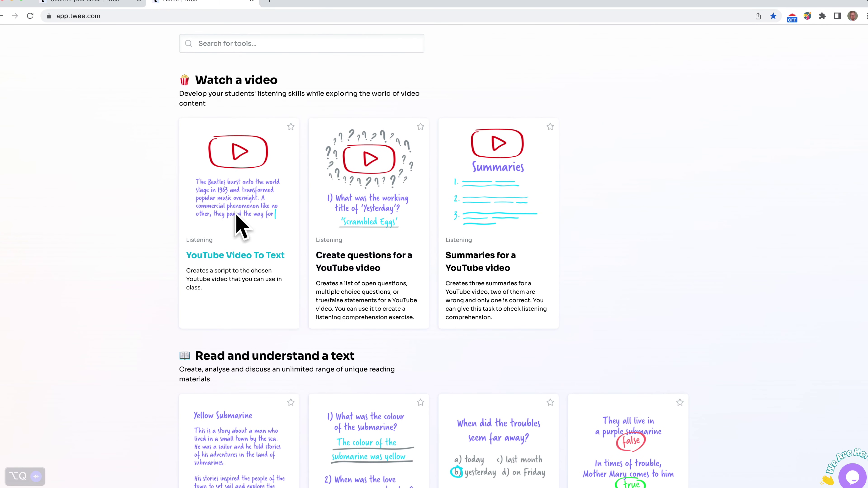
click(236, 259)
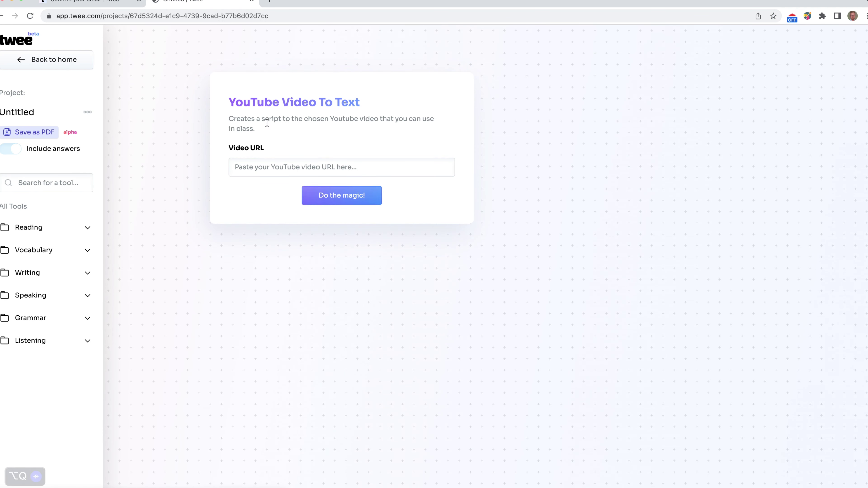
click(269, 3)
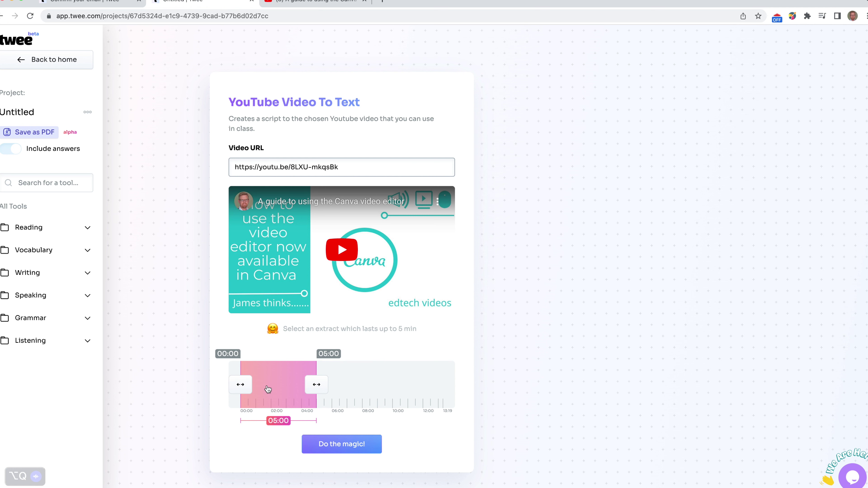
drag(241, 388, 340, 391)
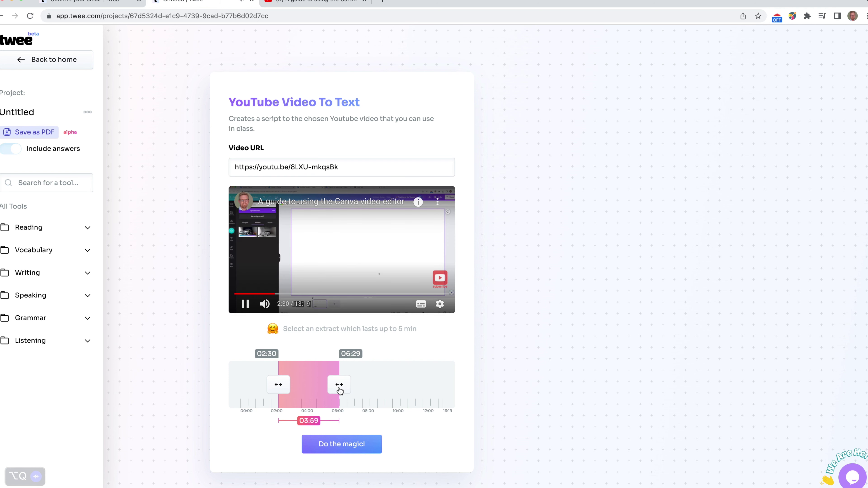
click(342, 445)
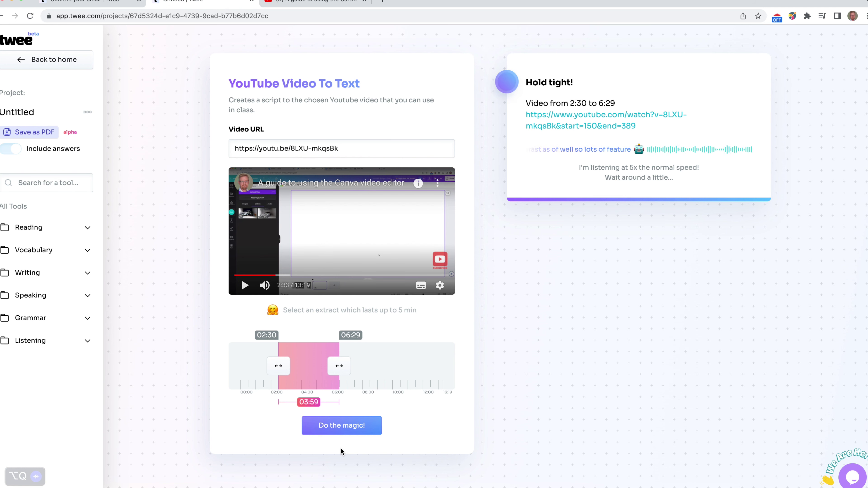
scroll(575, 235, down, 2)
scroll(575, 235, down, 1)
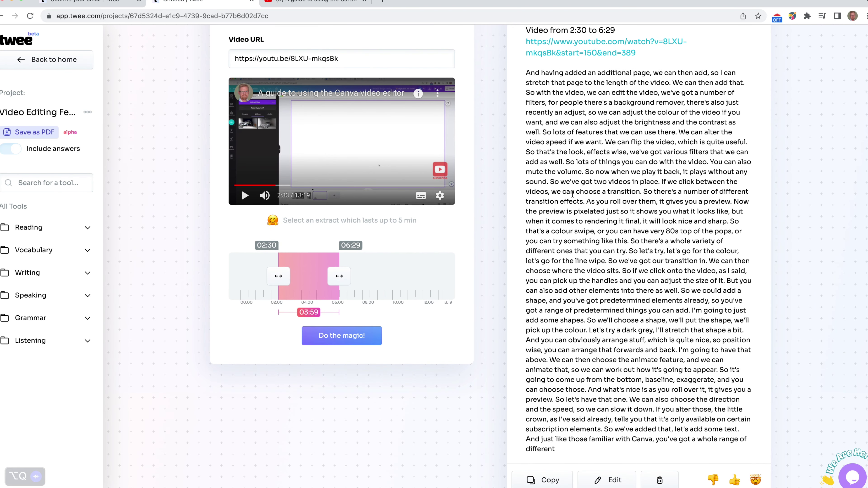
scroll(611, 483, down, 1)
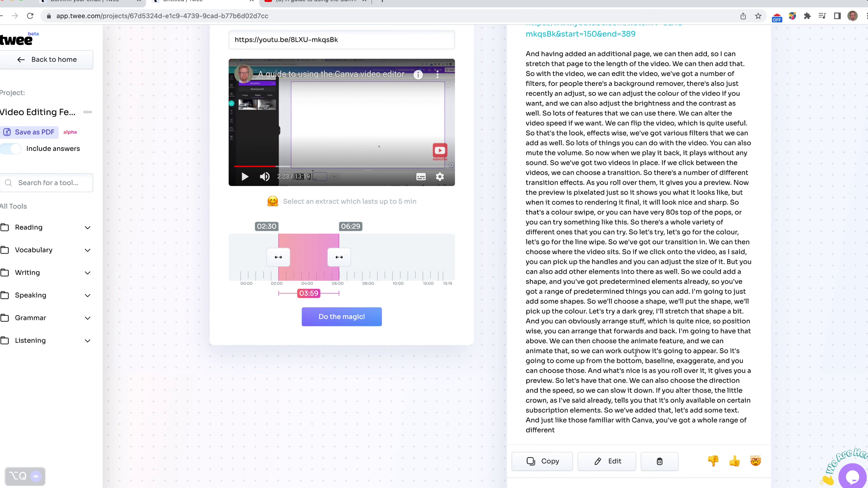
scroll(339, 318, up, 3)
scroll(283, 253, up, 1)
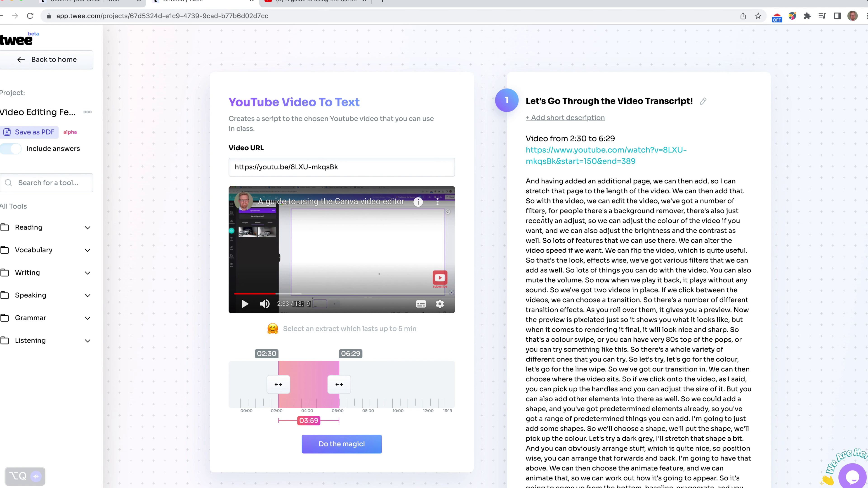
Step: Return to the home page and open the Create questions for a YouTube video tool
click(21, 59)
scroll(376, 441, down, 3)
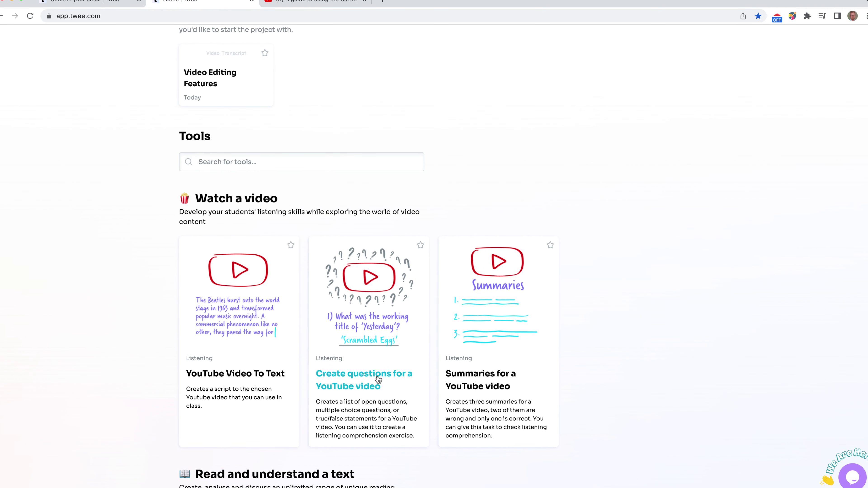
click(366, 378)
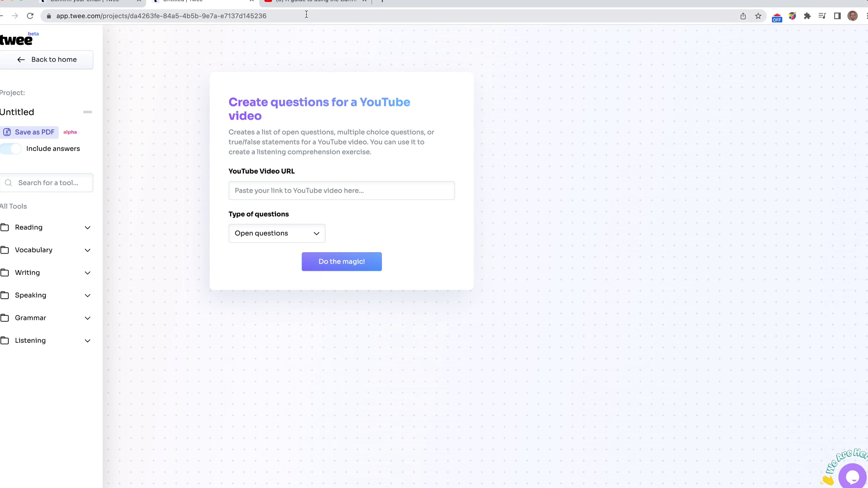
Step: Switch to YouTube, close the share dialog and open the list of videos on the account's own channel
click(318, 4)
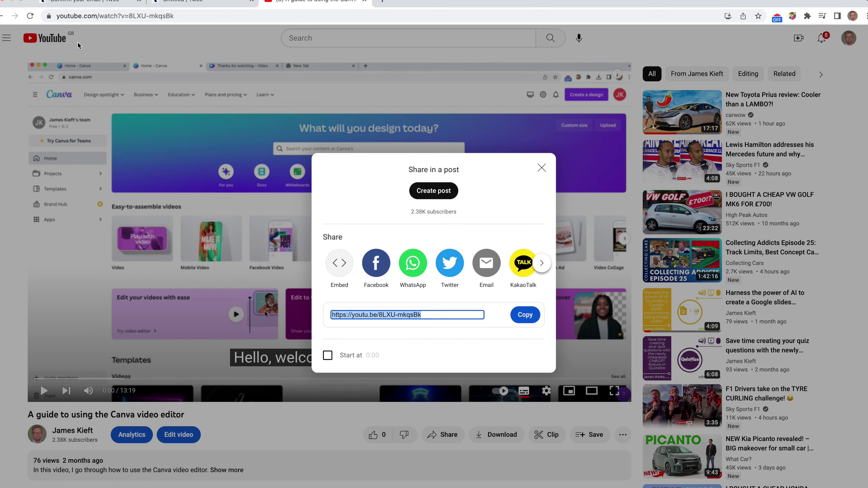
click(542, 167)
click(849, 43)
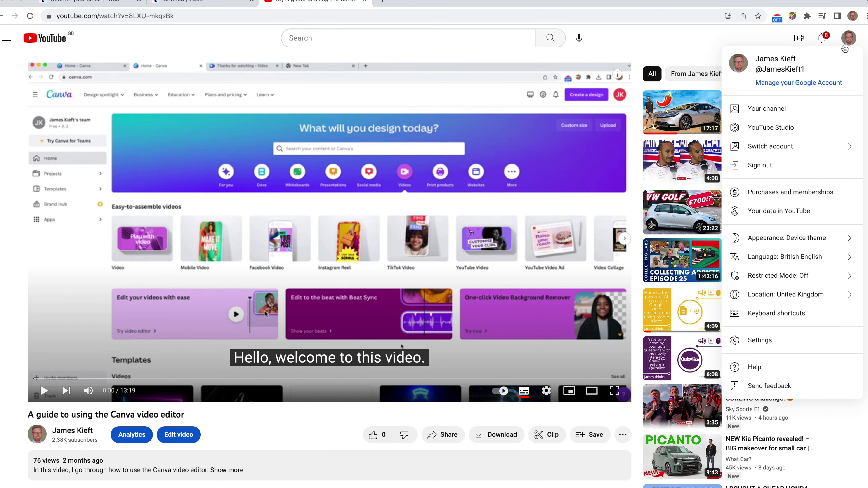
click(783, 106)
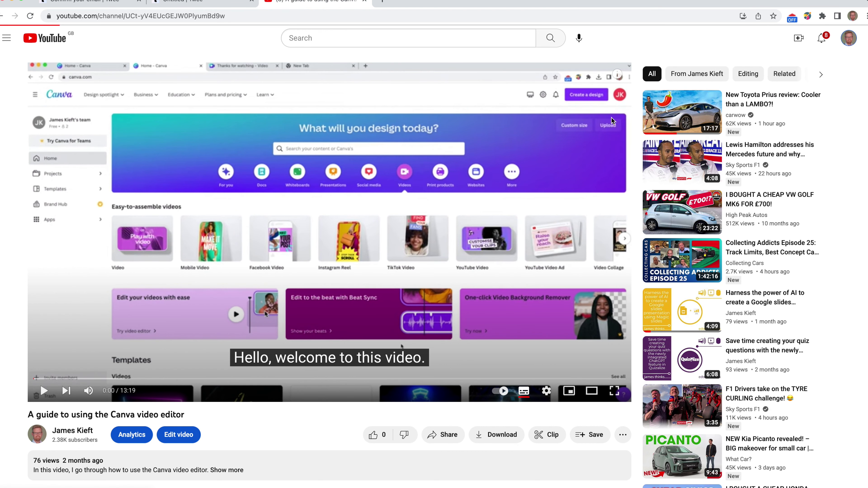
scroll(265, 277, down, 2)
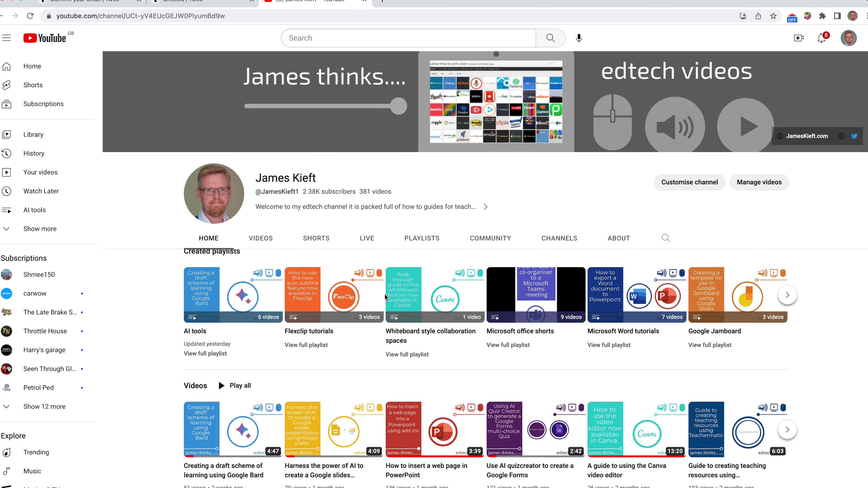
click(258, 141)
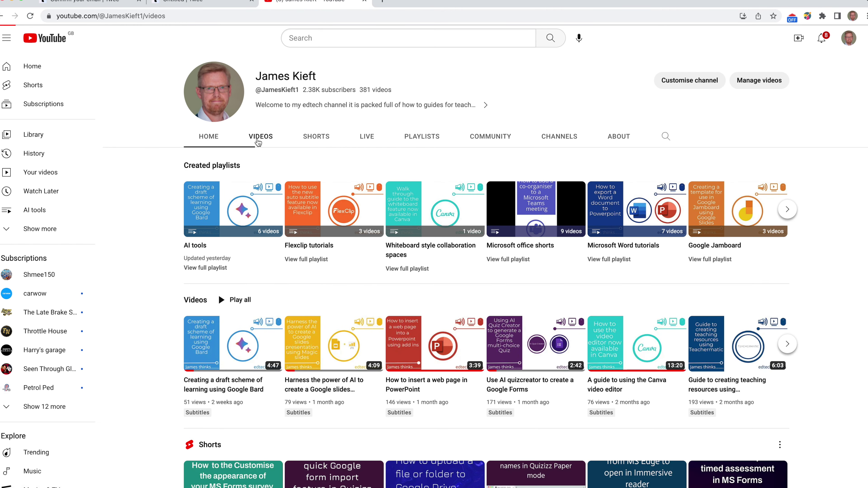
Step: Open the video "A step by step guide to creating a multi image composite using Photopea" and copy its share link
scroll(295, 253, down, 9)
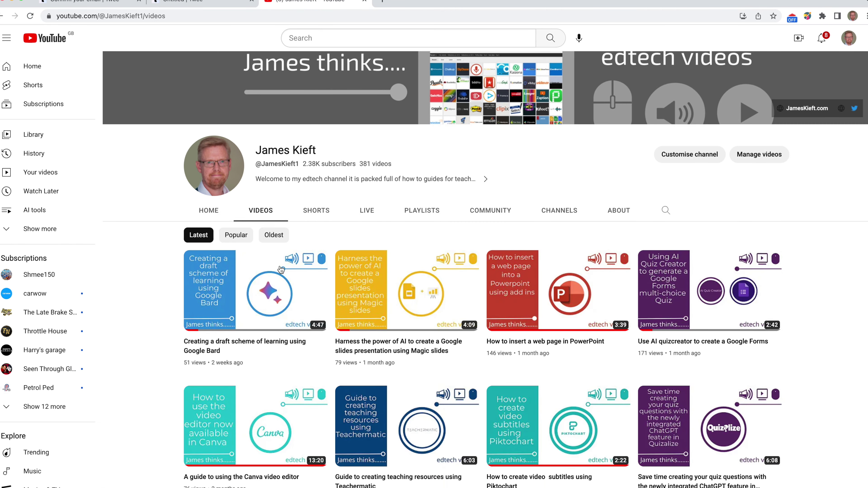
scroll(311, 327, down, 6)
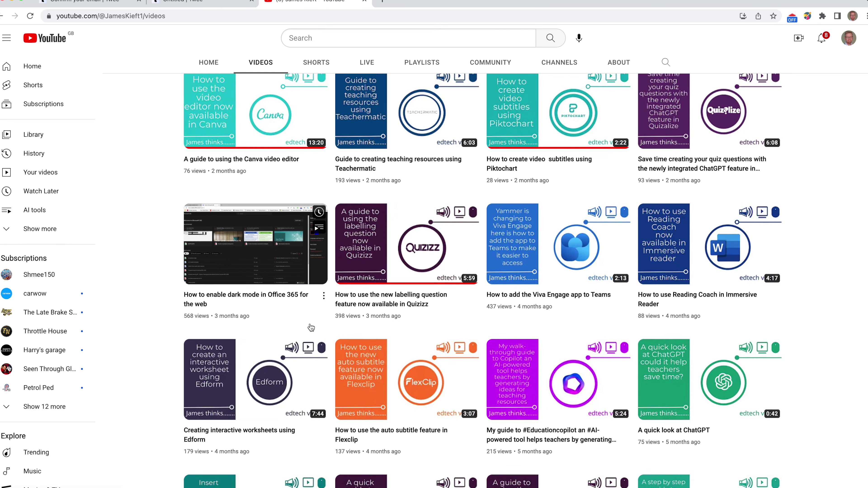
scroll(311, 328, down, 4)
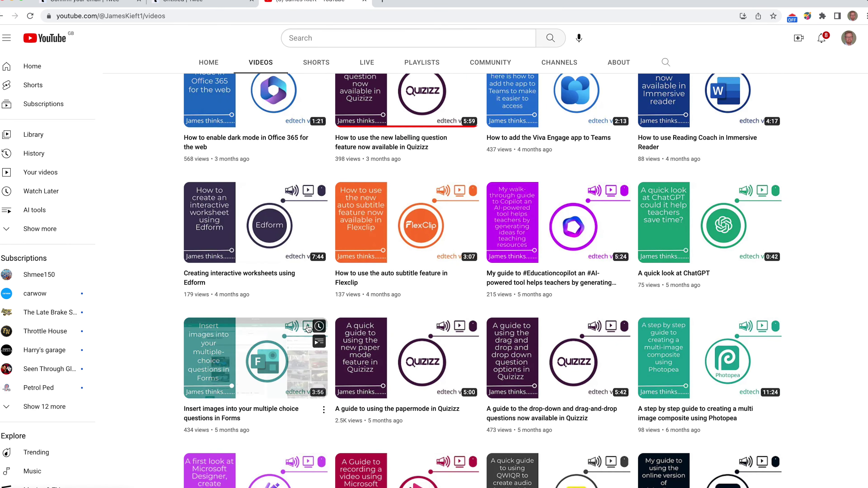
click(718, 328)
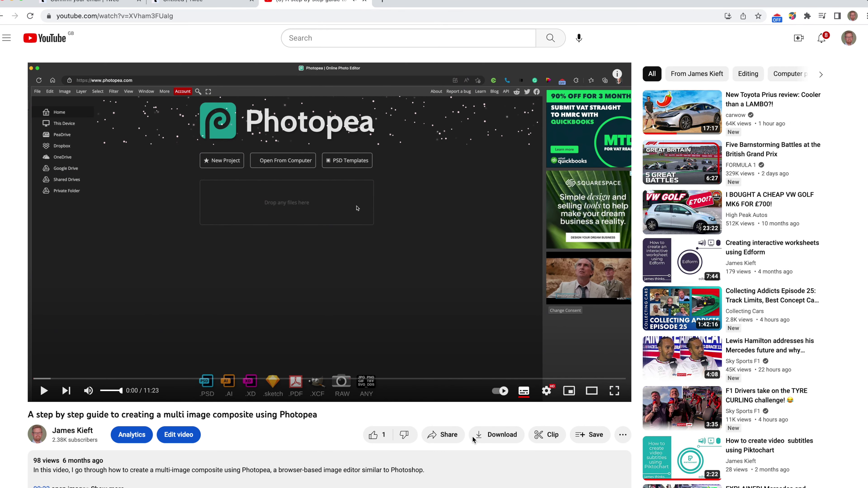
click(449, 434)
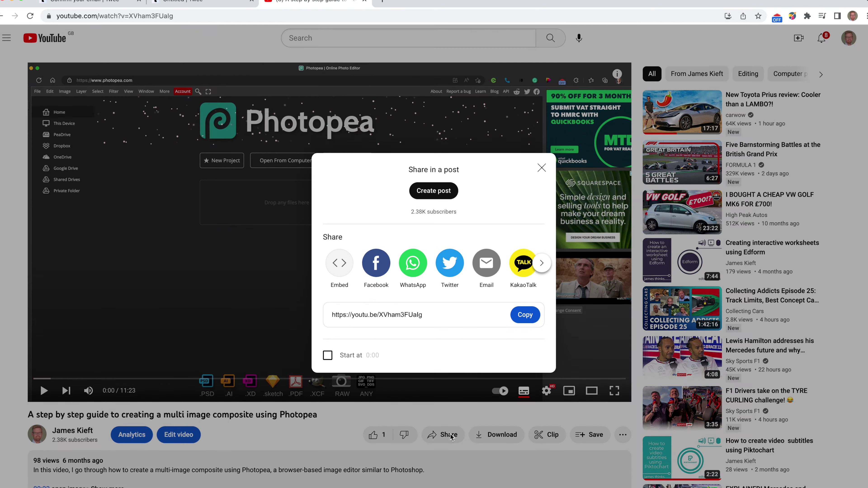
click(518, 318)
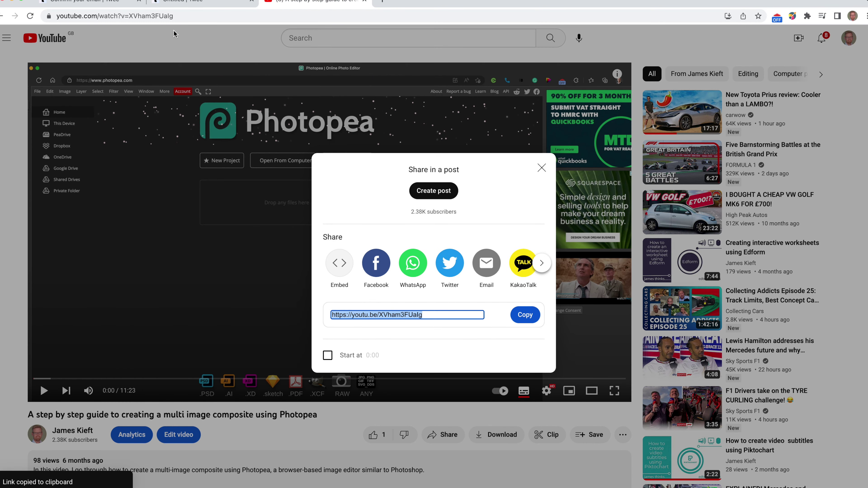
Step: Switch back to Twee and enter the copied Photopea video link as the YouTube video URL
click(178, 3)
click(252, 192)
key(super+v)
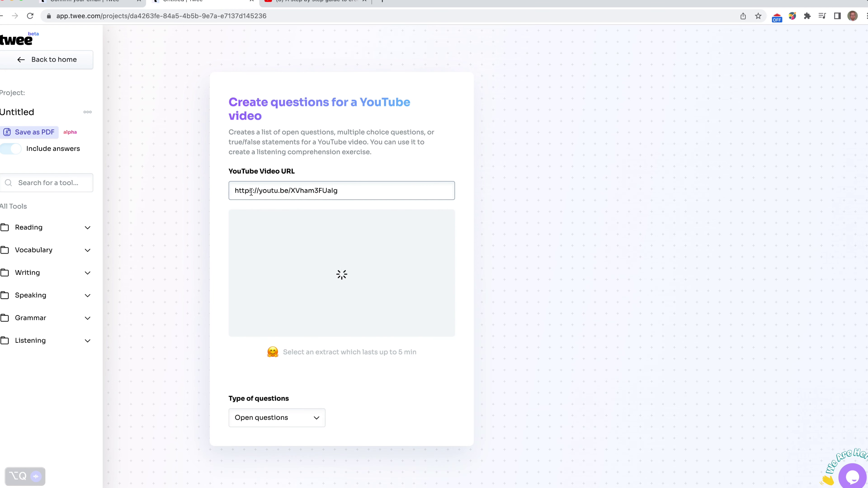
Step: Set the video extract to run from 01:27 to 05:58
scroll(283, 336, down, 3)
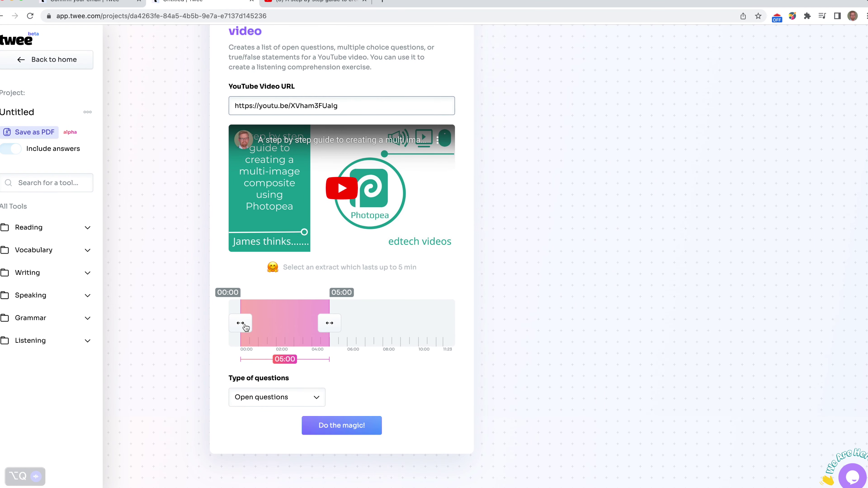
click(361, 330)
drag(341, 327, 327, 327)
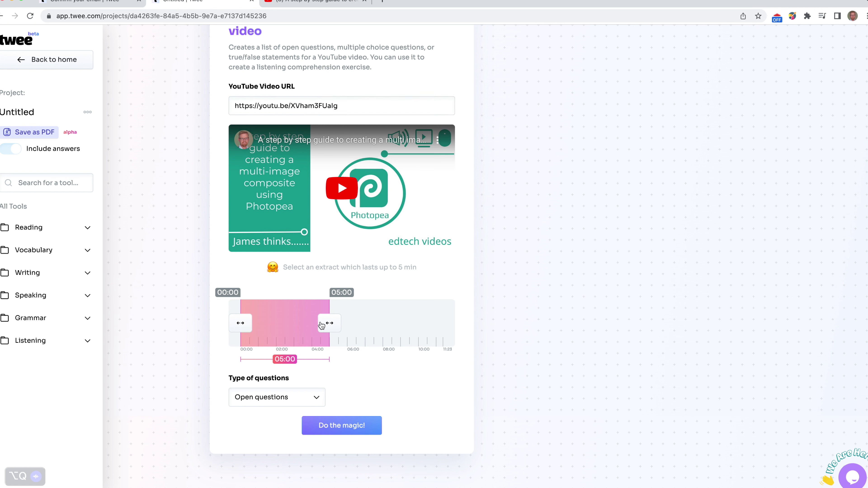
drag(241, 323, 267, 324)
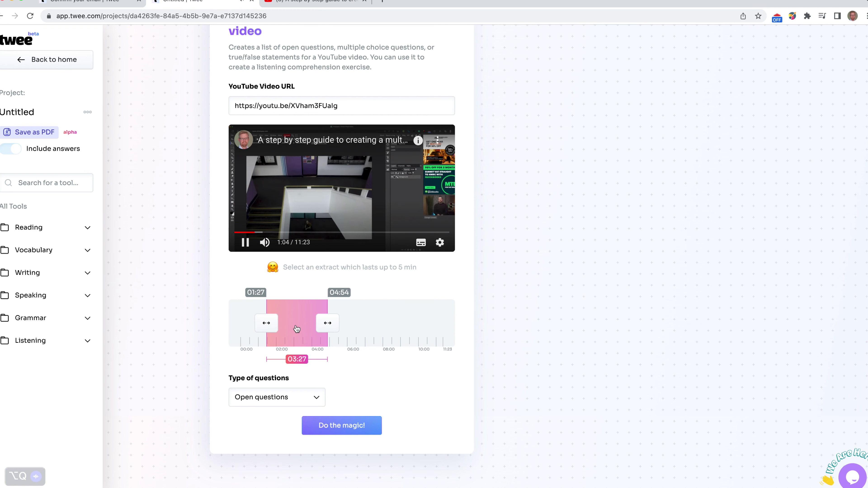
drag(327, 323, 346, 329)
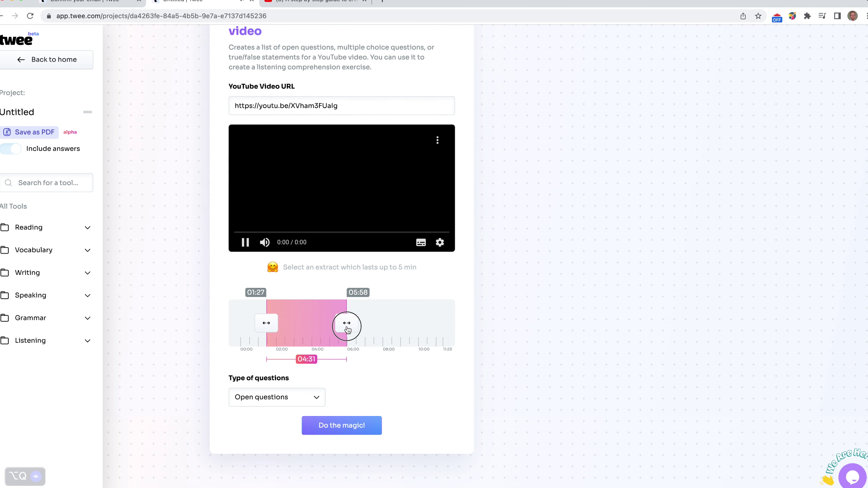
Step: Generate ABCD questions for the selected extract and review them together with their correct answers
click(317, 402)
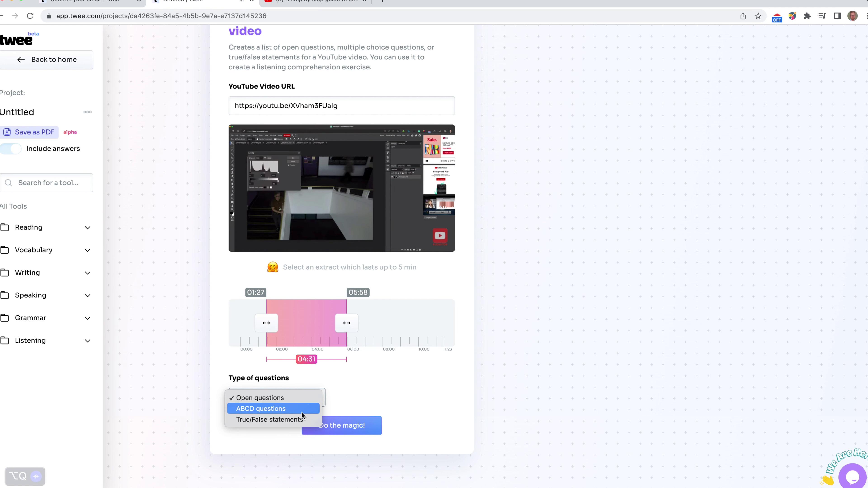
click(290, 411)
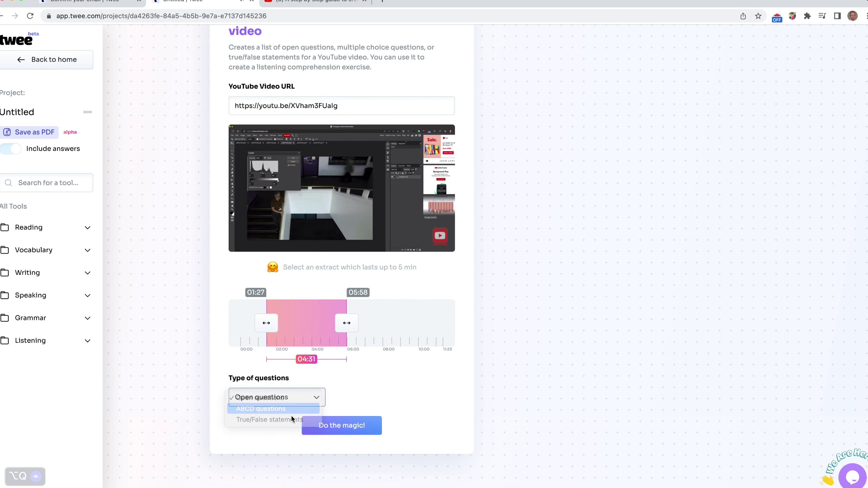
click(318, 400)
click(382, 402)
click(346, 428)
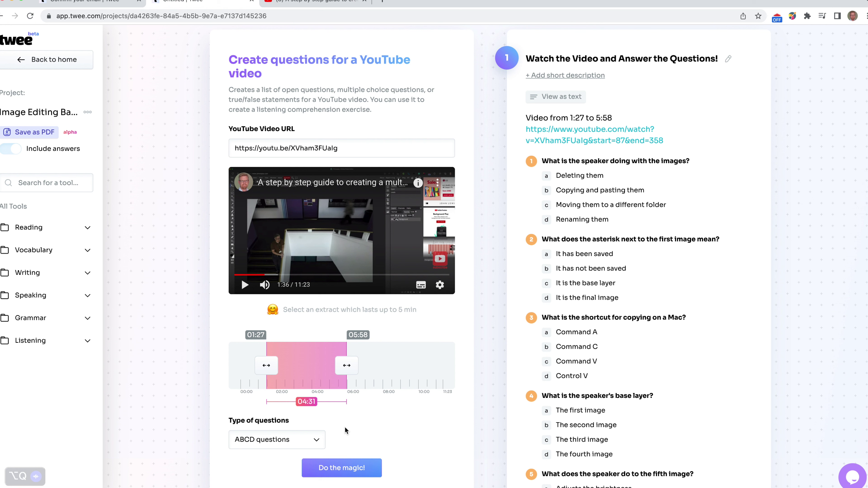
scroll(713, 275, down, 10)
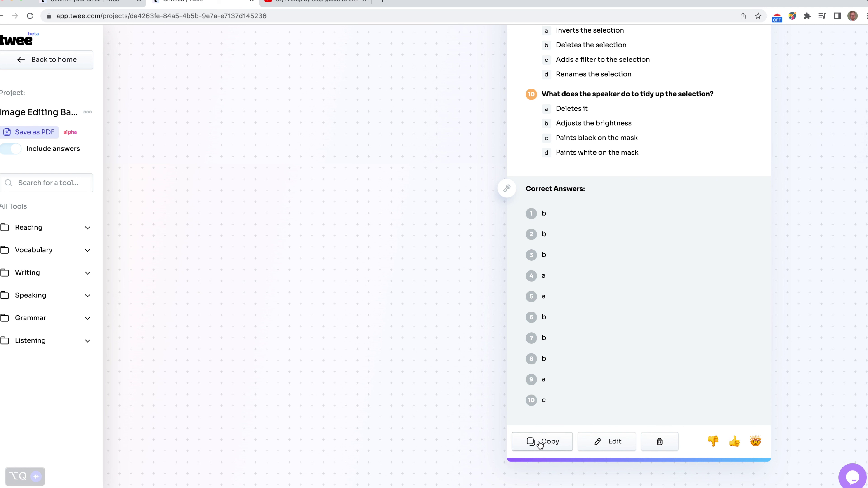
scroll(282, 323, up, 12)
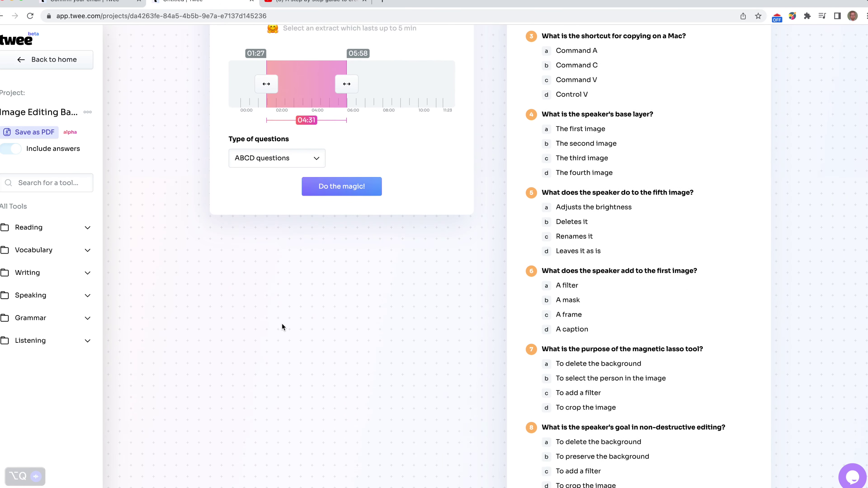
Step: Return to the Twee home page and open the Summaries for a YouTube video tool
scroll(281, 327, up, 7)
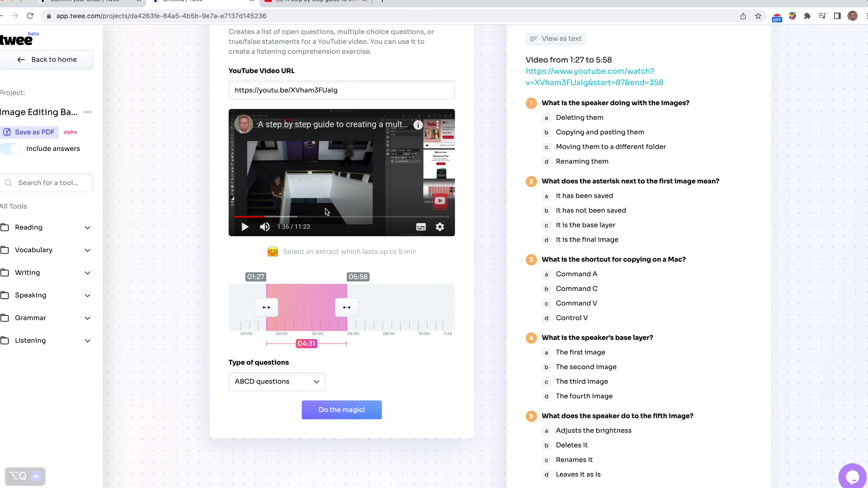
scroll(353, 174, up, 3)
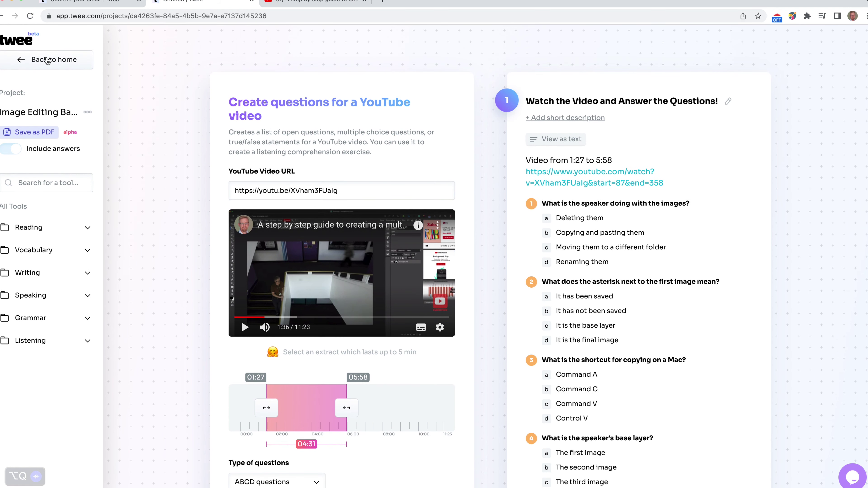
click(22, 64)
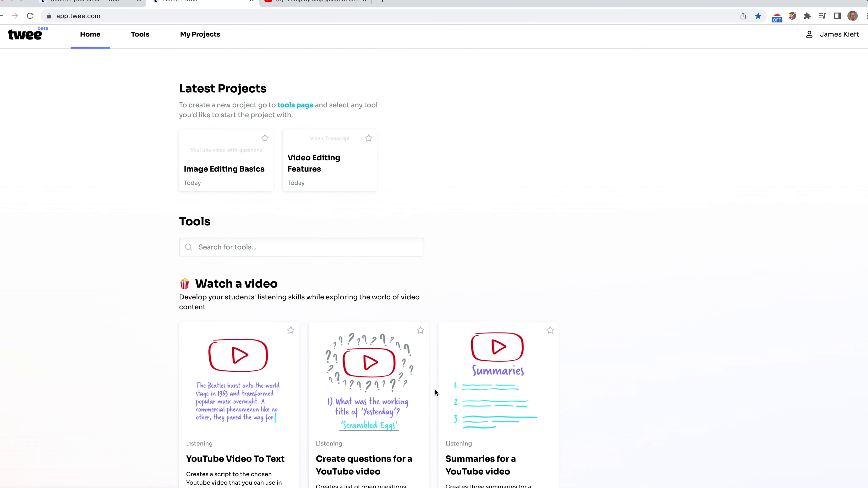
scroll(500, 339, down, 3)
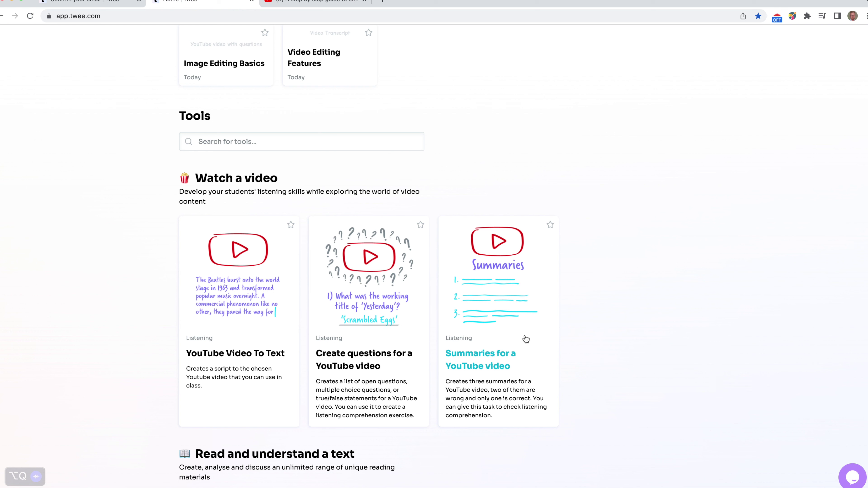
click(492, 356)
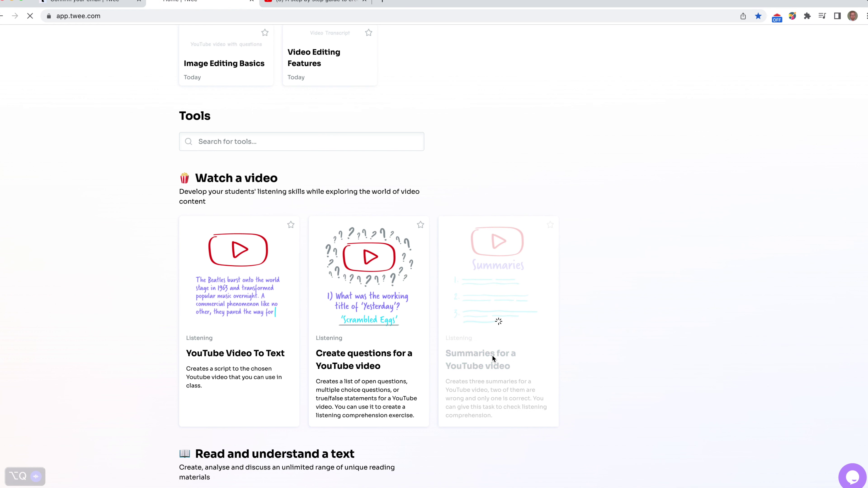
Step: Enter the copied Photopea video link as the YouTube video URL and set the extract to run from 01:25 to 06:02
click(244, 176)
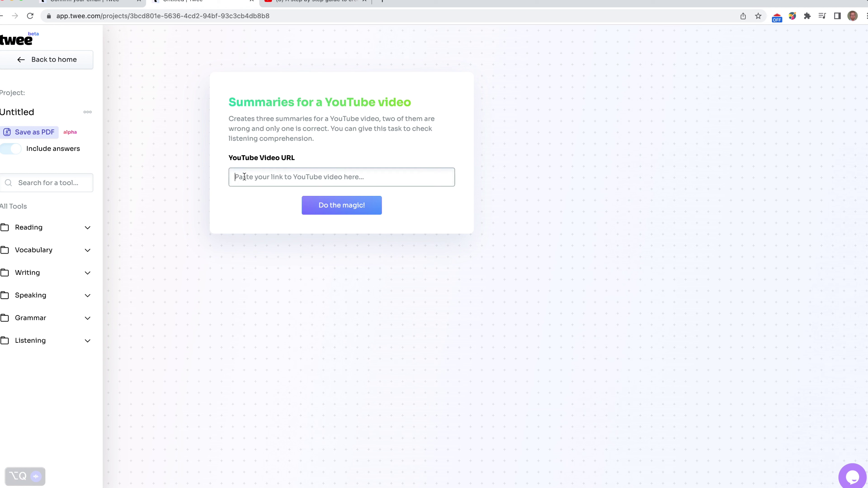
text(https://youtu.be/XVham3FUalg)
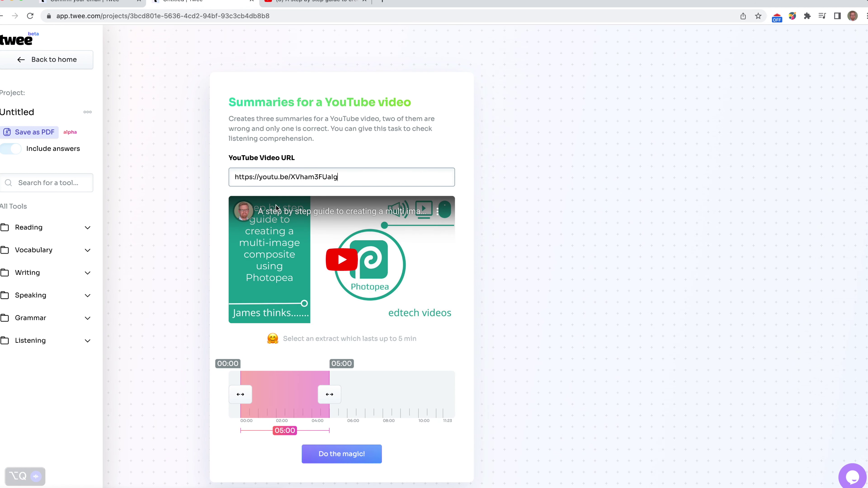
drag(245, 397, 256, 397)
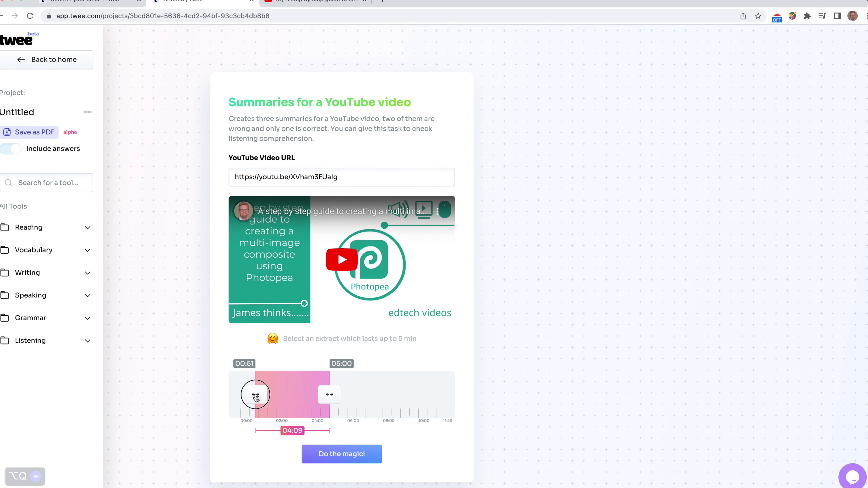
drag(330, 398, 346, 398)
drag(265, 396, 266, 398)
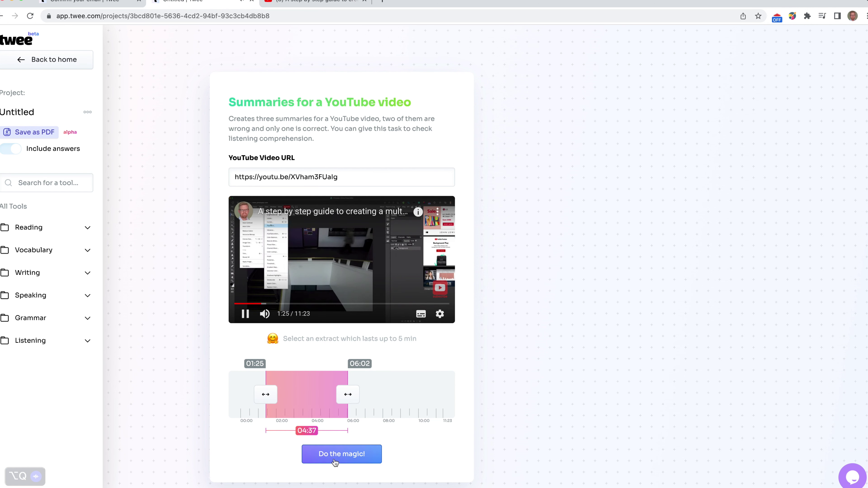
Step: Generate the three summaries for the selected extract and review them together with the correct answer
click(346, 460)
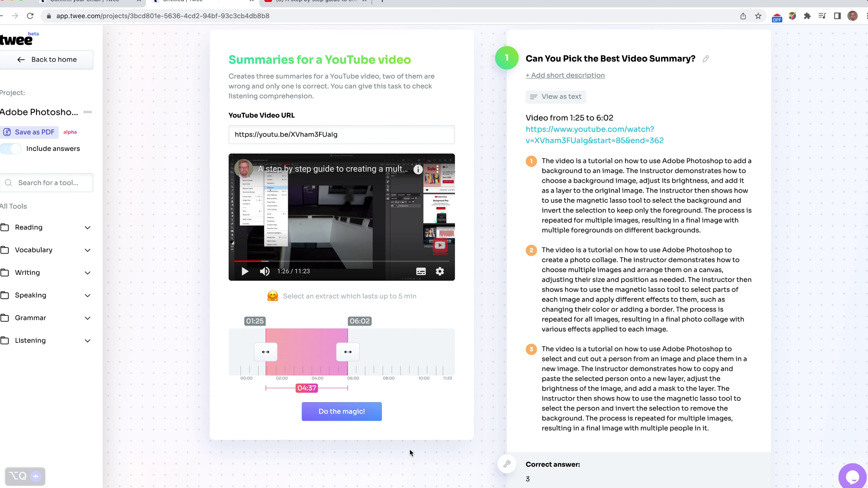
scroll(576, 473, down, 2)
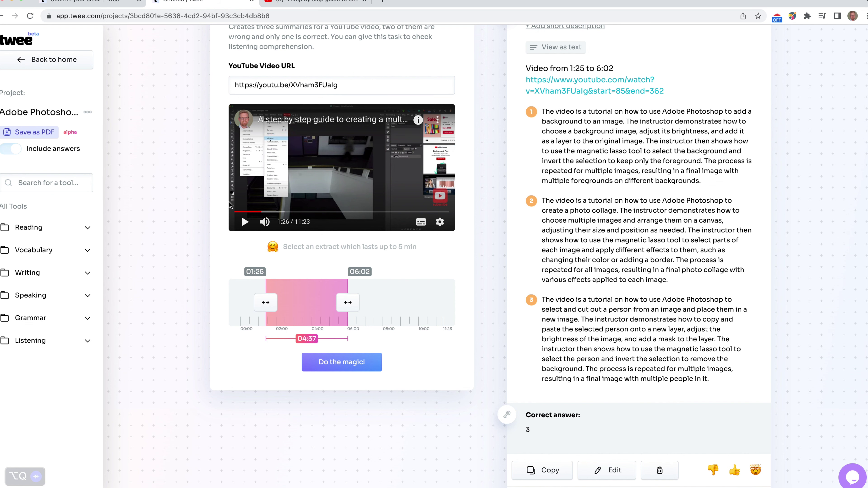
scroll(230, 205, up, 3)
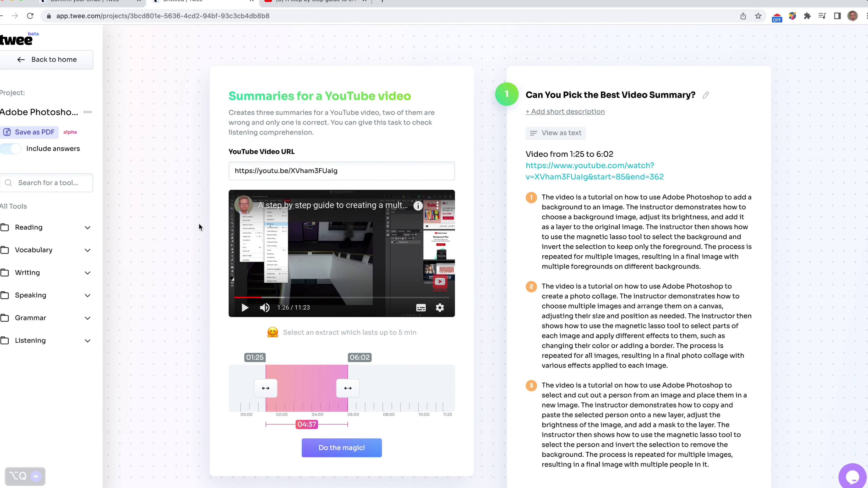